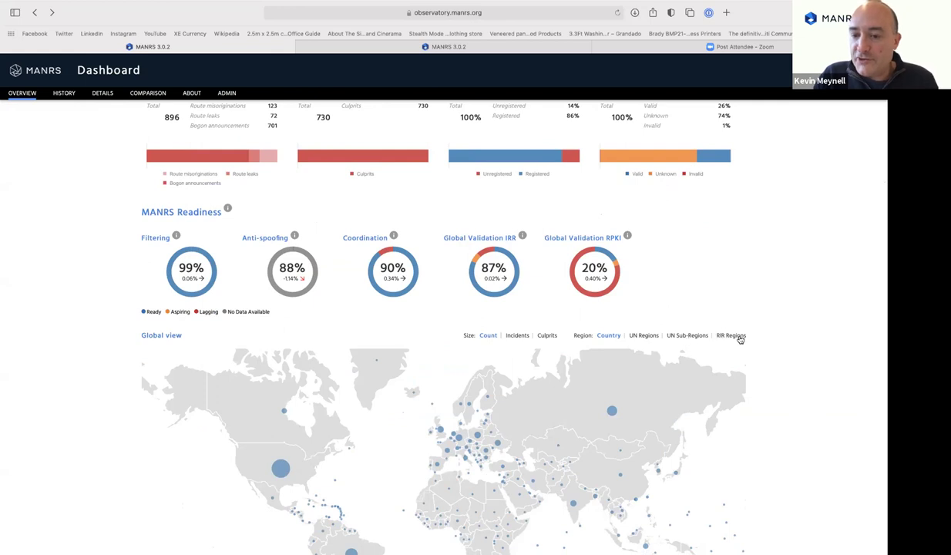
Step: Group the global map by RIR Regions and select the North American region to review its routing security and MANRS readiness figures
{"action": "left_click", "coordinate": [730, 335]}
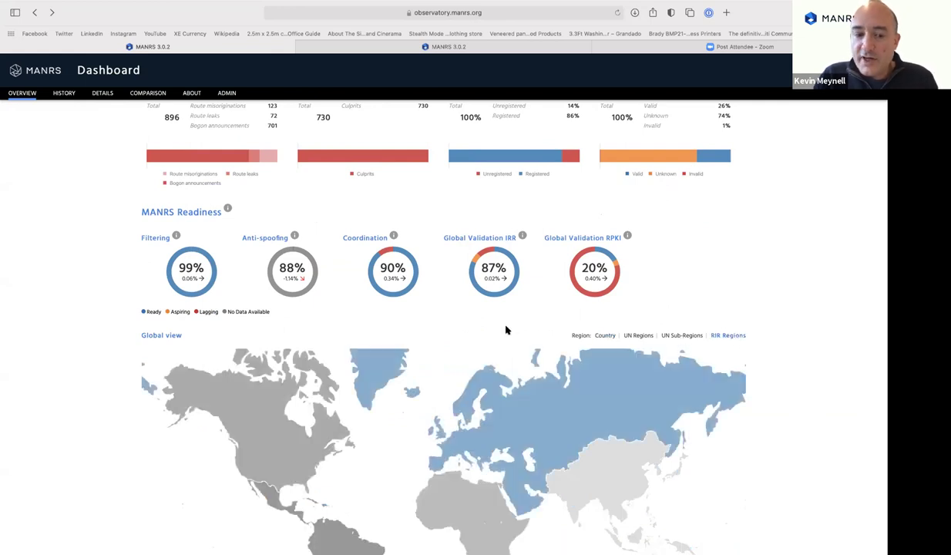
{"action": "left_click", "coordinate": [262, 436]}
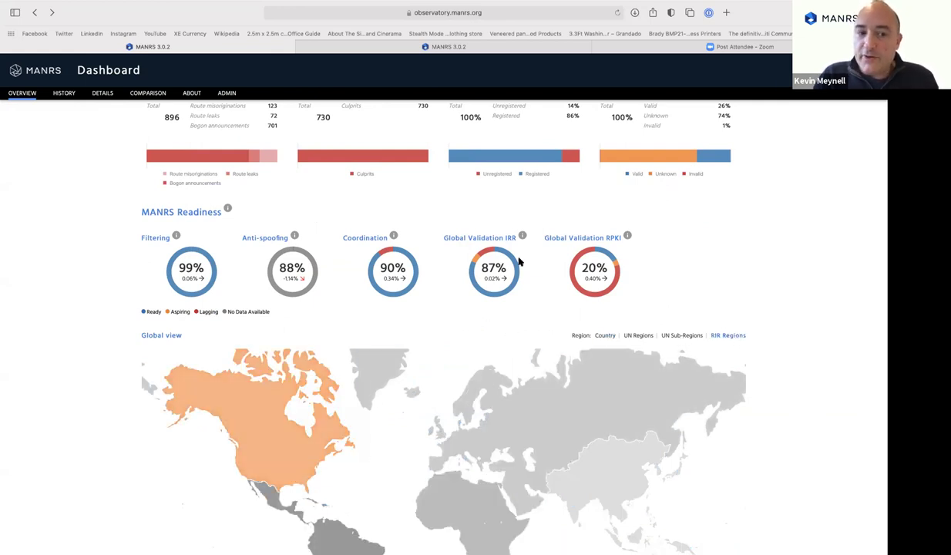
{"action": "scroll", "coordinate": [574, 258], "scroll_direction": "up", "scroll_amount": 1}
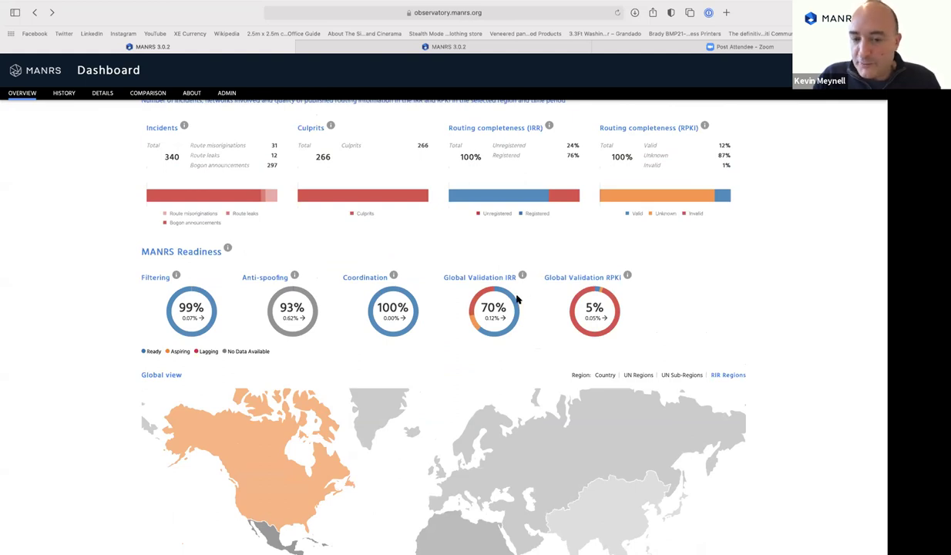
{"action": "mouse_move", "coordinate": [501, 288]}
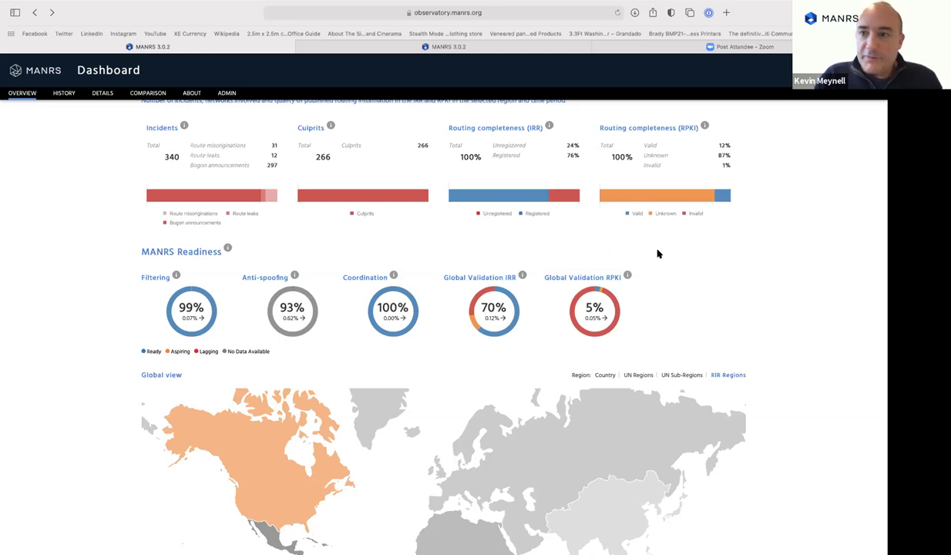
{"action": "scroll", "coordinate": [657, 254], "scroll_direction": "up", "scroll_amount": 3}
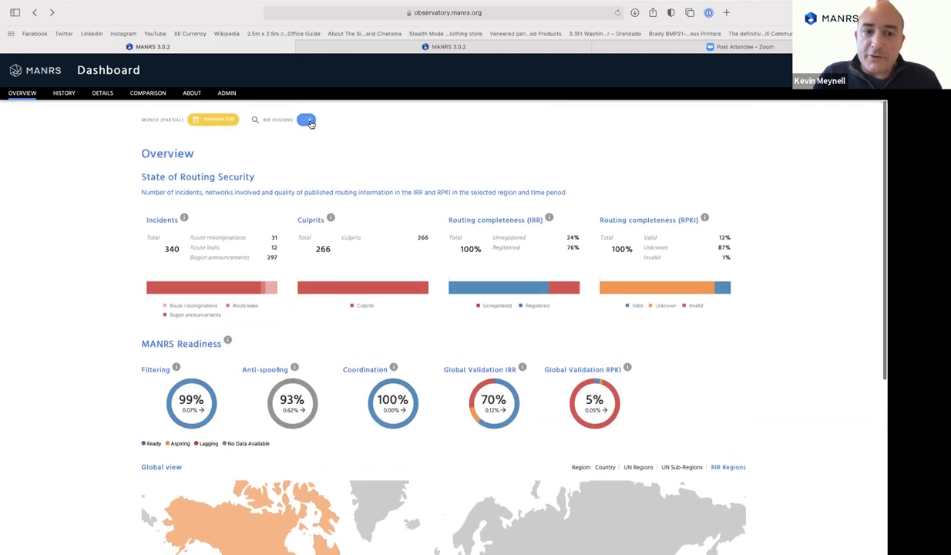
Step: Remove the RIR region filter and filter the overview by the country Canada
{"action": "left_click", "coordinate": [309, 121]}
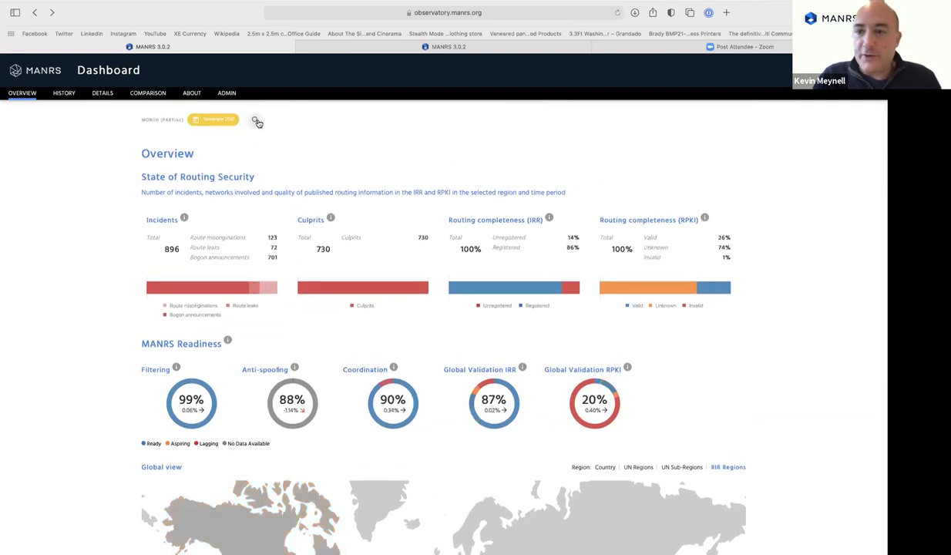
{"action": "left_click", "coordinate": [273, 121]}
{"action": "type", "text": "can"}
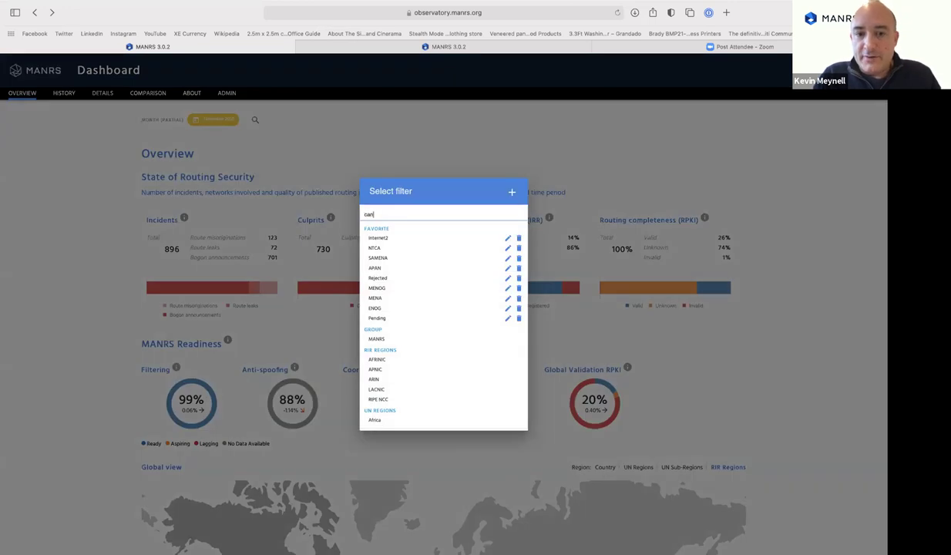
{"action": "type", "text": "ada"}
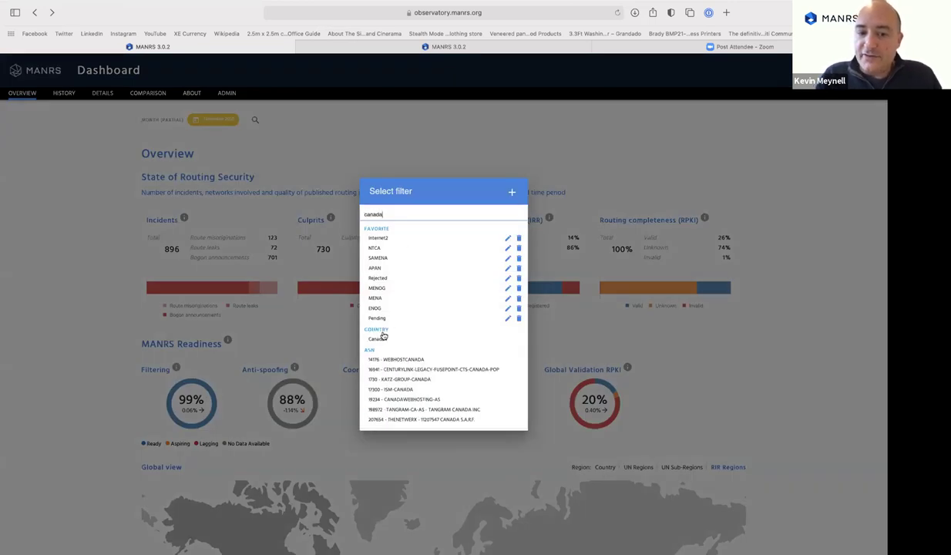
{"action": "left_click", "coordinate": [376, 339]}
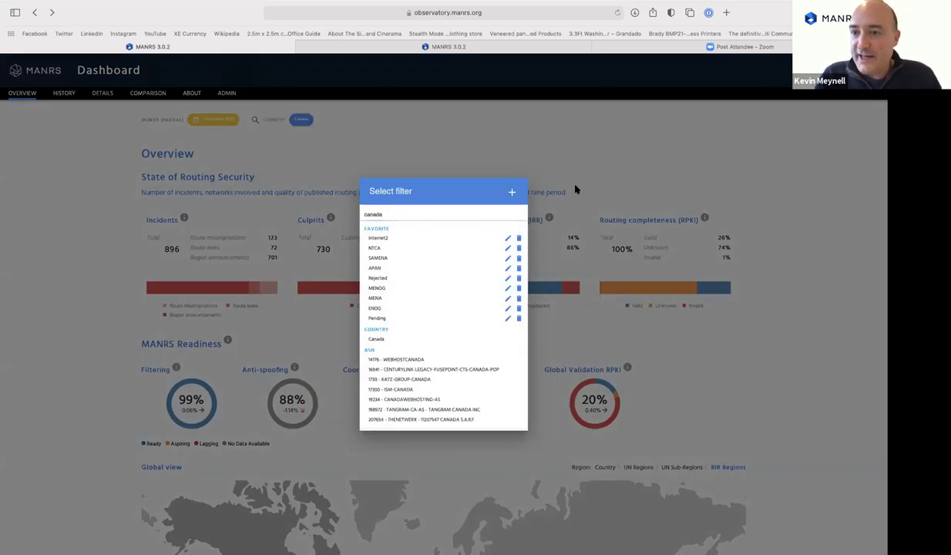
{"action": "left_click", "coordinate": [586, 141]}
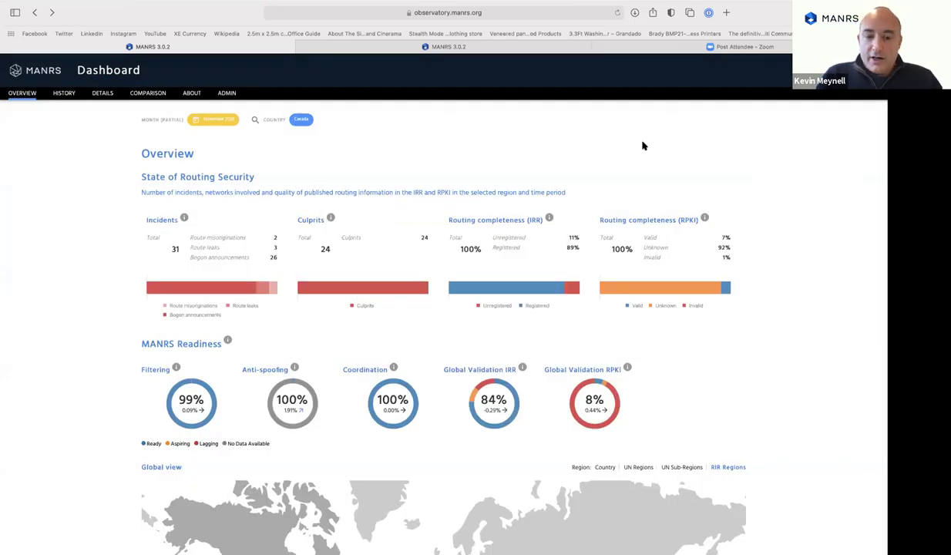
{"action": "scroll", "coordinate": [643, 146], "scroll_direction": "down", "scroll_amount": 1}
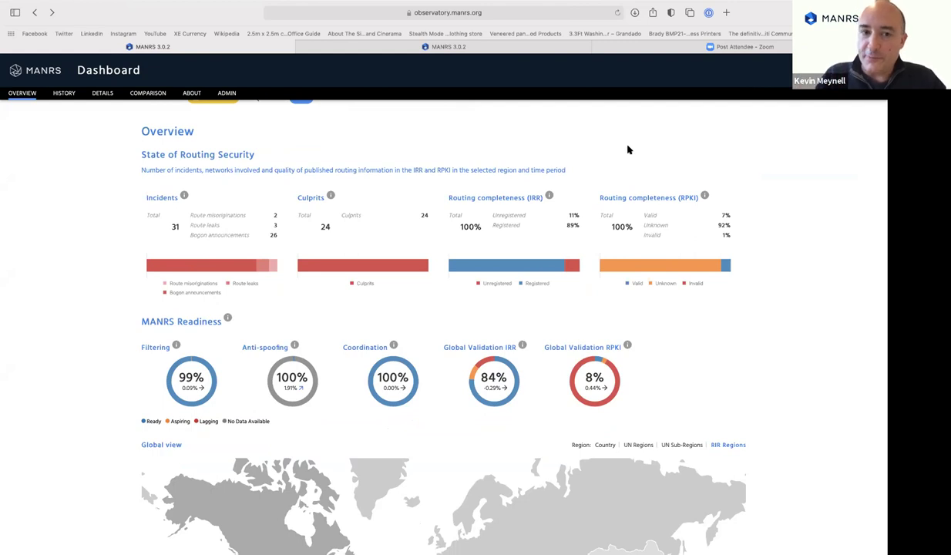
{"action": "scroll", "coordinate": [335, 138], "scroll_direction": "up", "scroll_amount": 1}
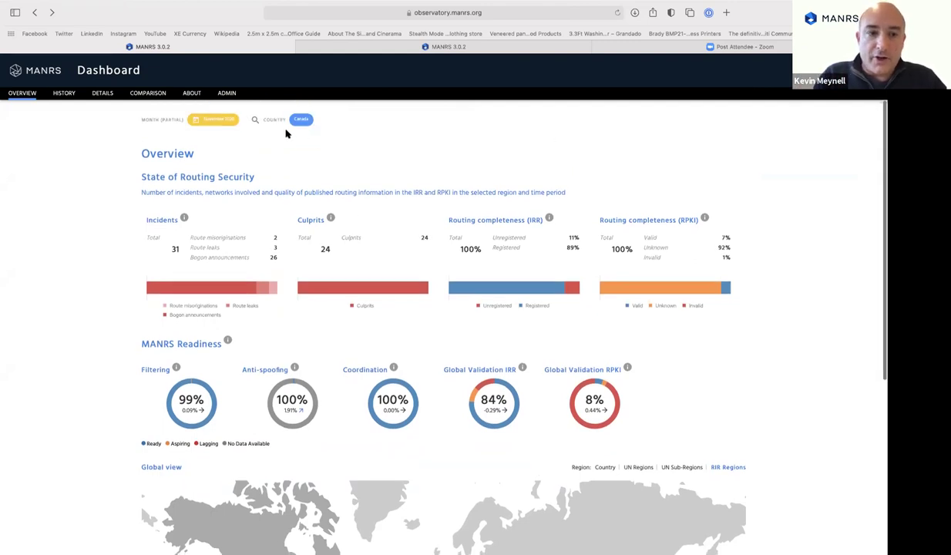
Step: Show the per-network details table for Canada and sort it by Filtering in ascending order
{"action": "left_click", "coordinate": [112, 92]}
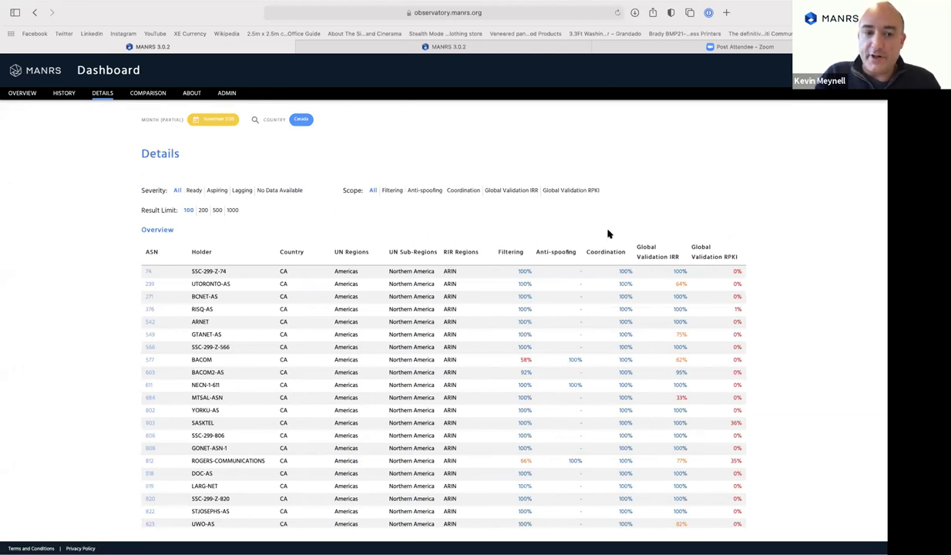
{"action": "scroll", "coordinate": [577, 327], "scroll_direction": "down", "scroll_amount": 3}
{"action": "scroll", "coordinate": [578, 324], "scroll_direction": "up", "scroll_amount": 3}
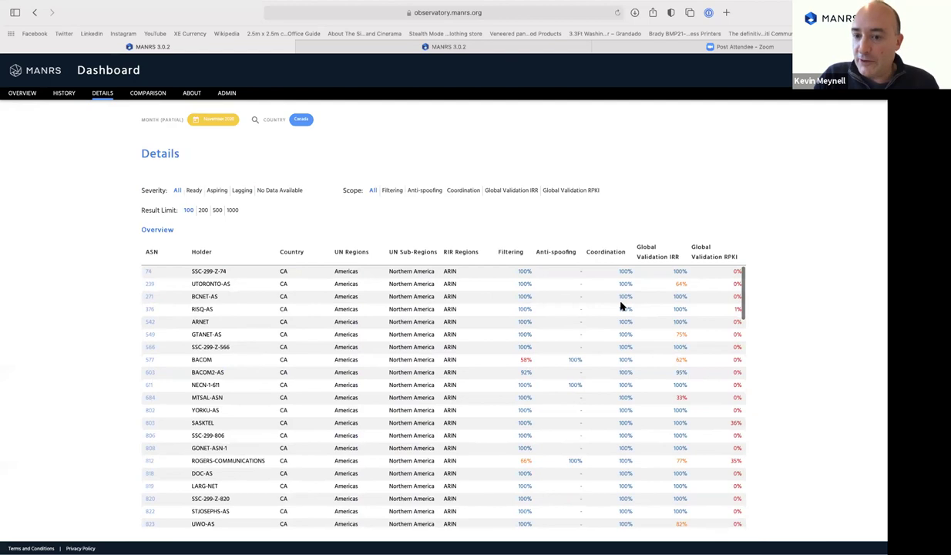
{"action": "scroll", "coordinate": [619, 359], "scroll_direction": "down", "scroll_amount": 10}
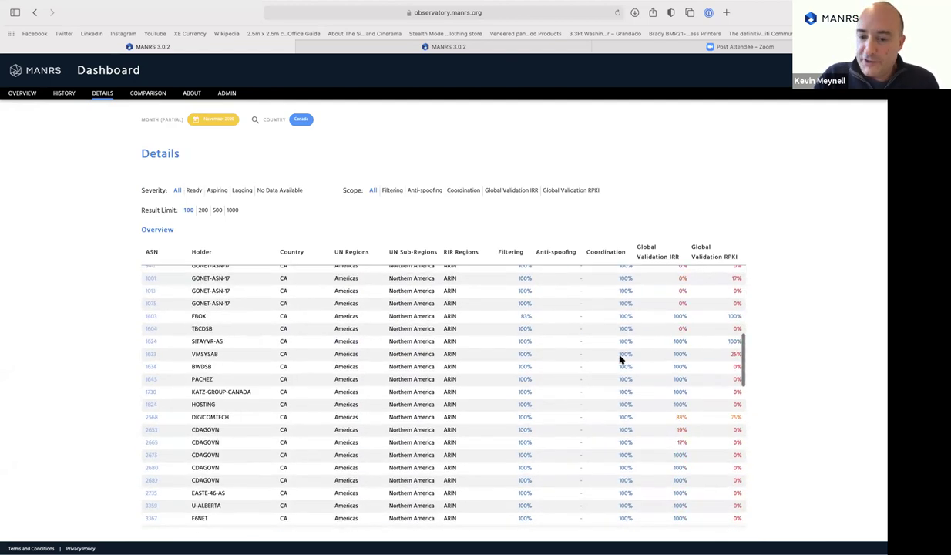
{"action": "scroll", "coordinate": [619, 359], "scroll_direction": "up", "scroll_amount": 10}
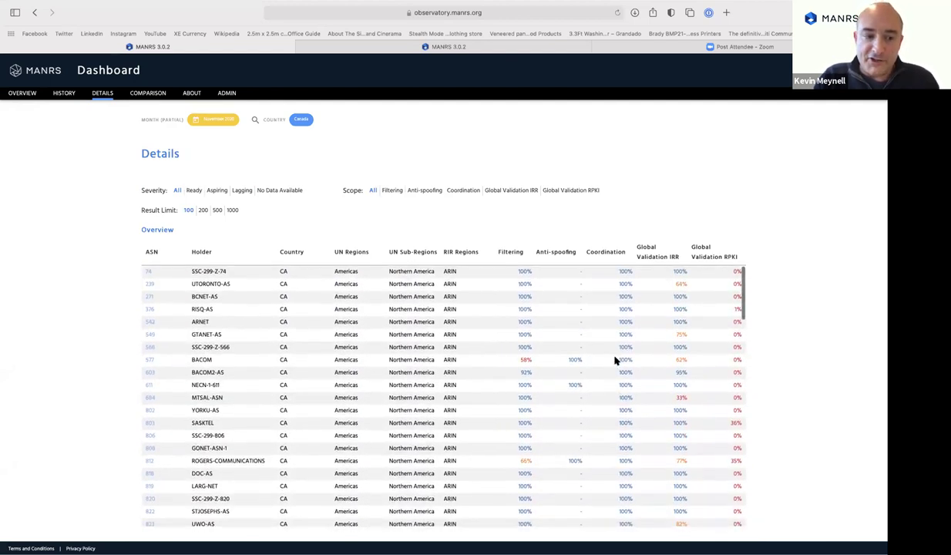
{"action": "left_click", "coordinate": [512, 252]}
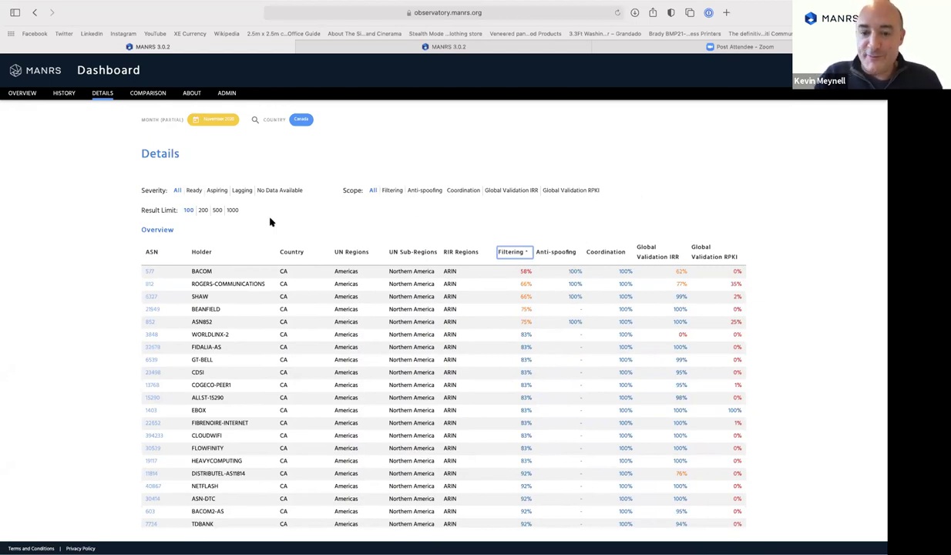
Step: Open the details of ROGERS-COMMUNICATIONS (ASN 812) and inspect the full path of its M1 route leak incident
{"action": "left_click", "coordinate": [150, 288]}
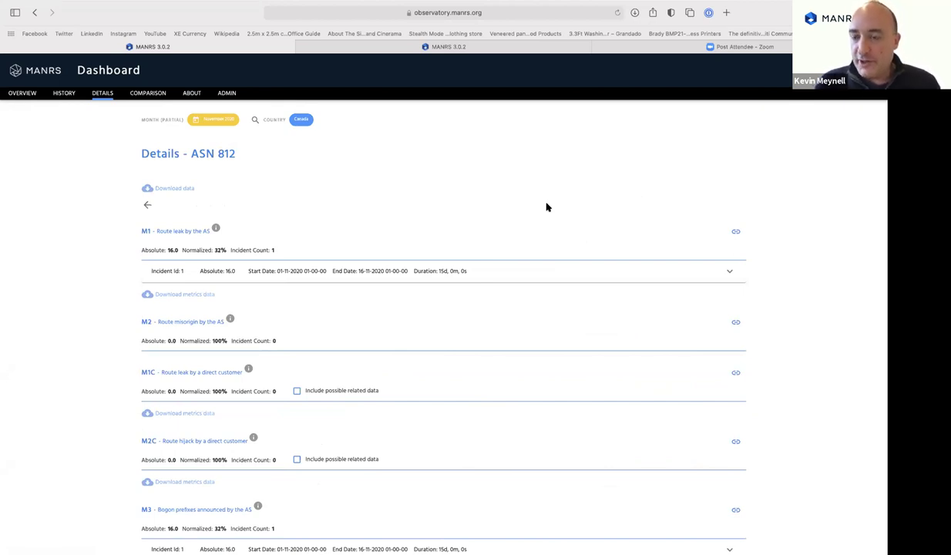
{"action": "left_click", "coordinate": [527, 276]}
{"action": "scroll", "coordinate": [580, 221], "scroll_direction": "down", "scroll_amount": 1}
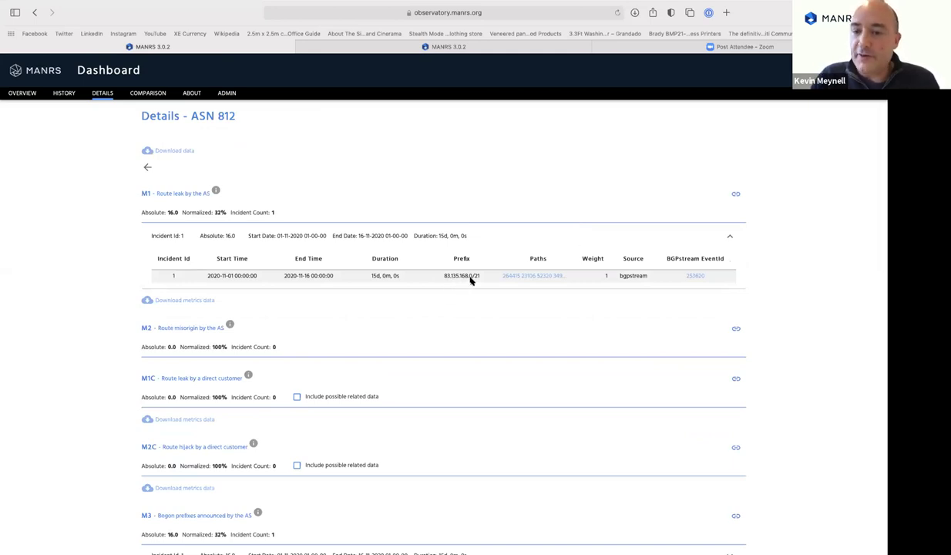
{"action": "left_click", "coordinate": [549, 275]}
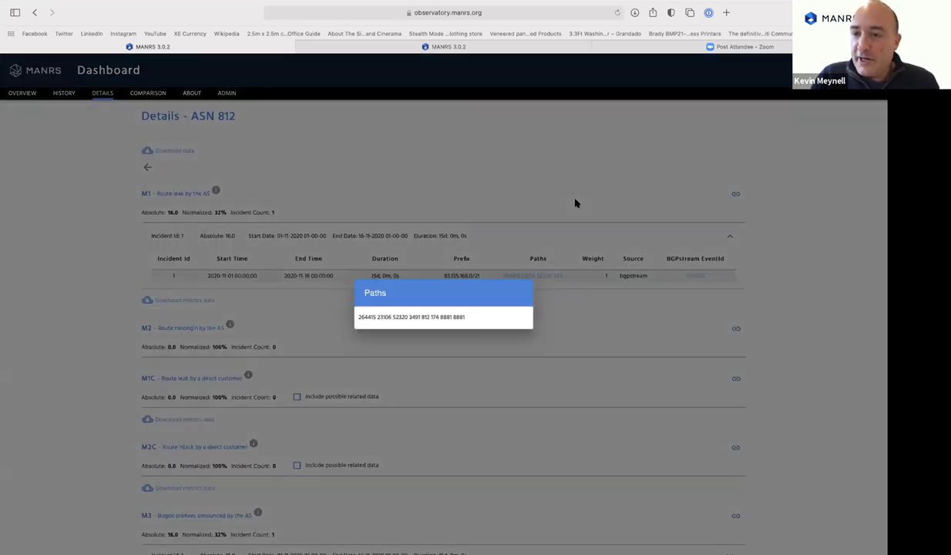
{"action": "left_click", "coordinate": [617, 202]}
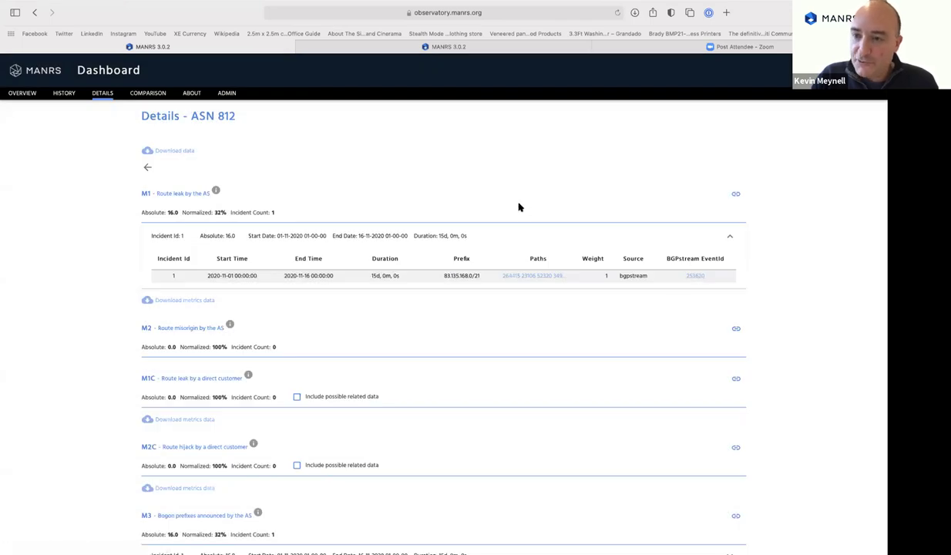
Step: Expand the incident under M3 - Bogon prefixes announced by the AS and examine its record
{"action": "scroll", "coordinate": [520, 206], "scroll_direction": "down", "scroll_amount": 1}
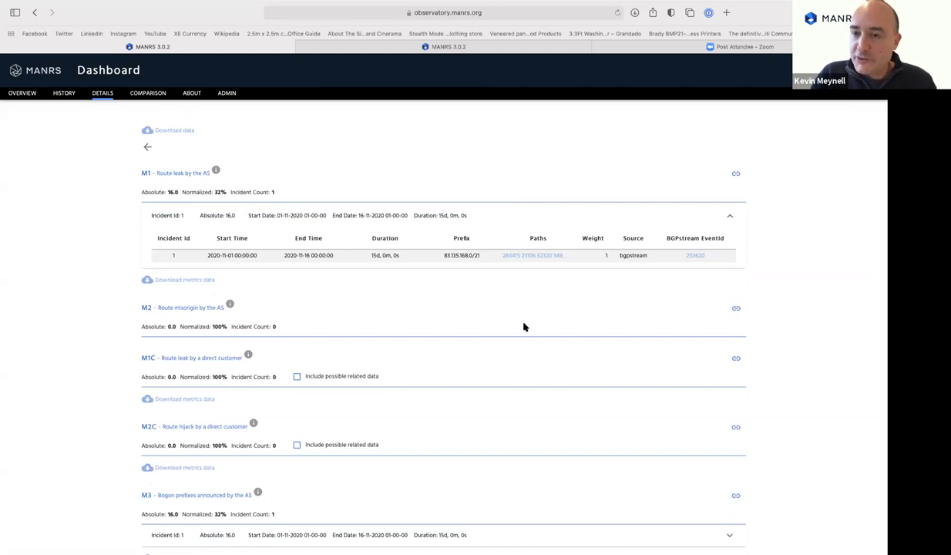
{"action": "scroll", "coordinate": [523, 327], "scroll_direction": "down", "scroll_amount": 1}
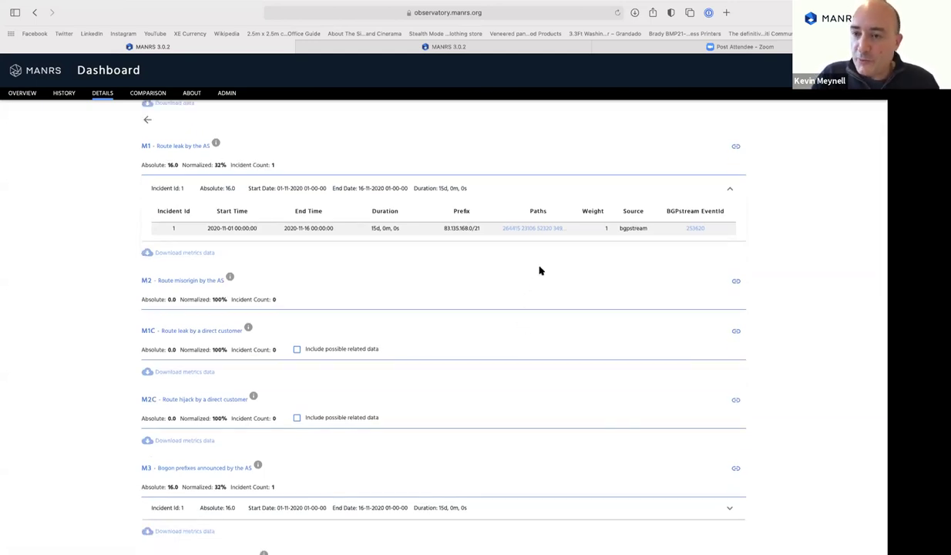
{"action": "scroll", "coordinate": [524, 278], "scroll_direction": "down", "scroll_amount": 4}
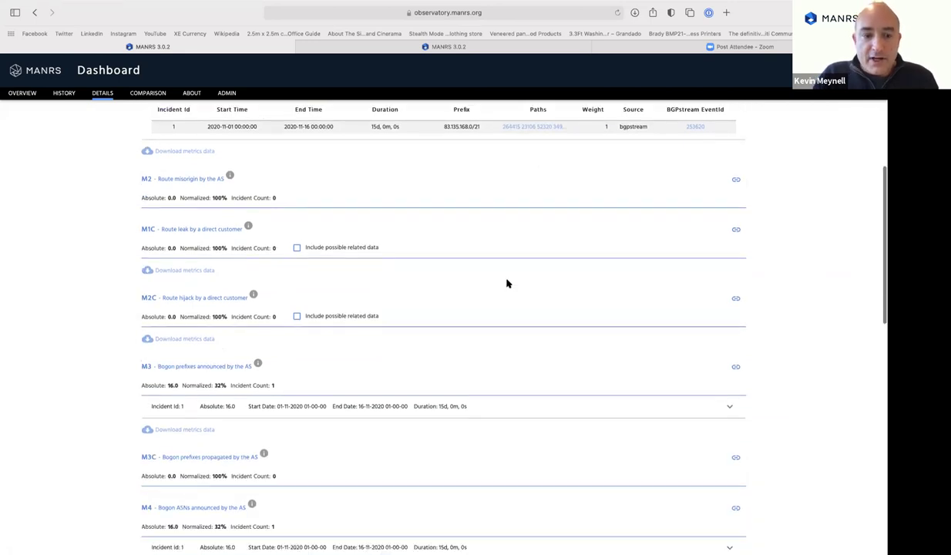
{"action": "scroll", "coordinate": [507, 282], "scroll_direction": "down", "scroll_amount": 1}
{"action": "left_click", "coordinate": [447, 368]}
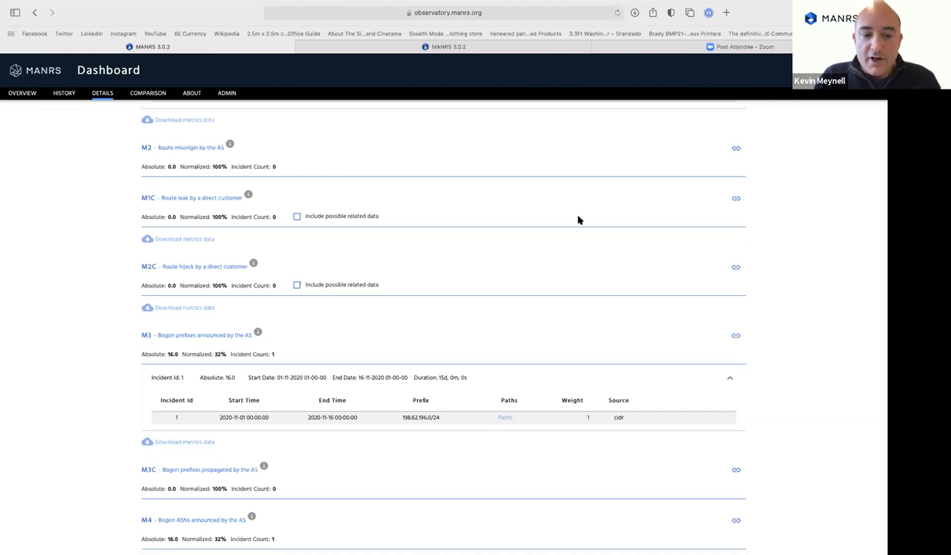
{"action": "scroll", "coordinate": [550, 252], "scroll_direction": "down", "scroll_amount": 2}
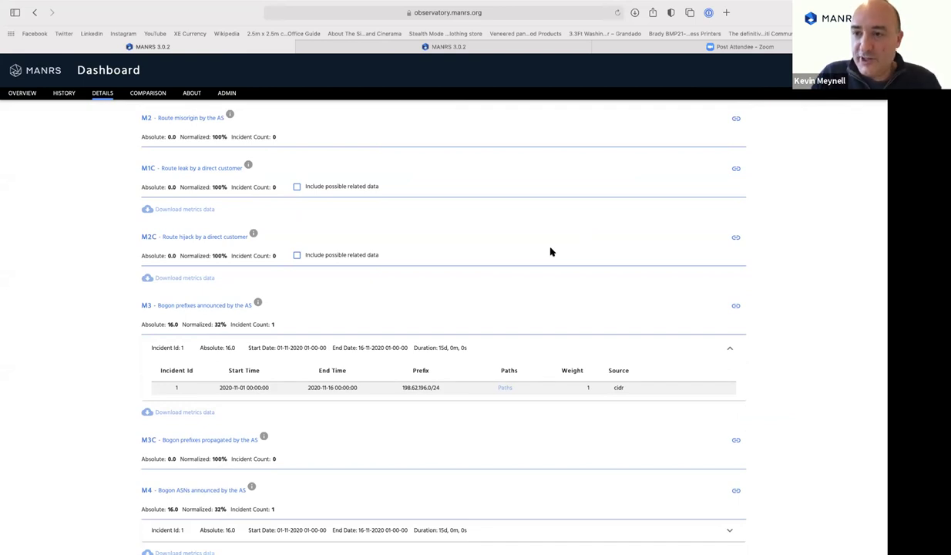
{"action": "scroll", "coordinate": [517, 303], "scroll_direction": "down", "scroll_amount": 2}
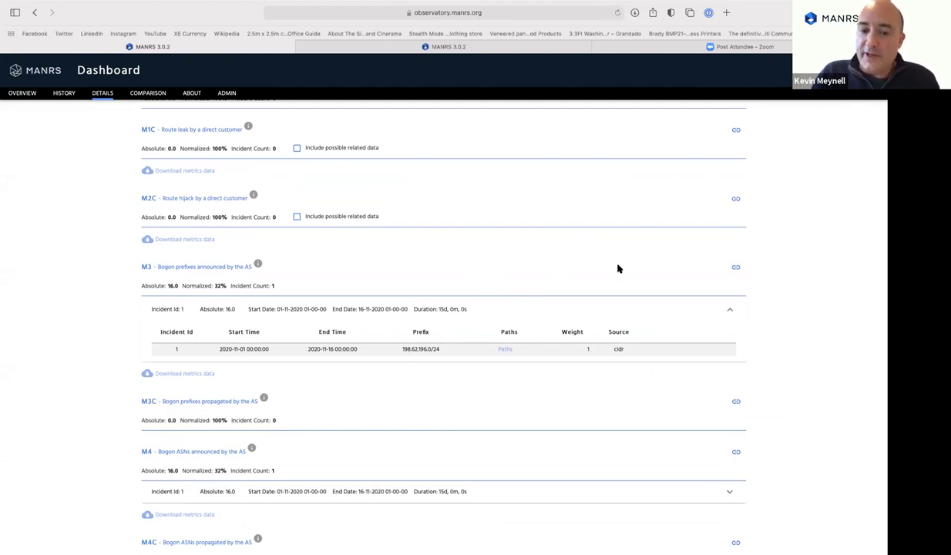
Step: View the M3 incident's AS paths for 2020-11-01, then close the path list
{"action": "left_click", "coordinate": [502, 350]}
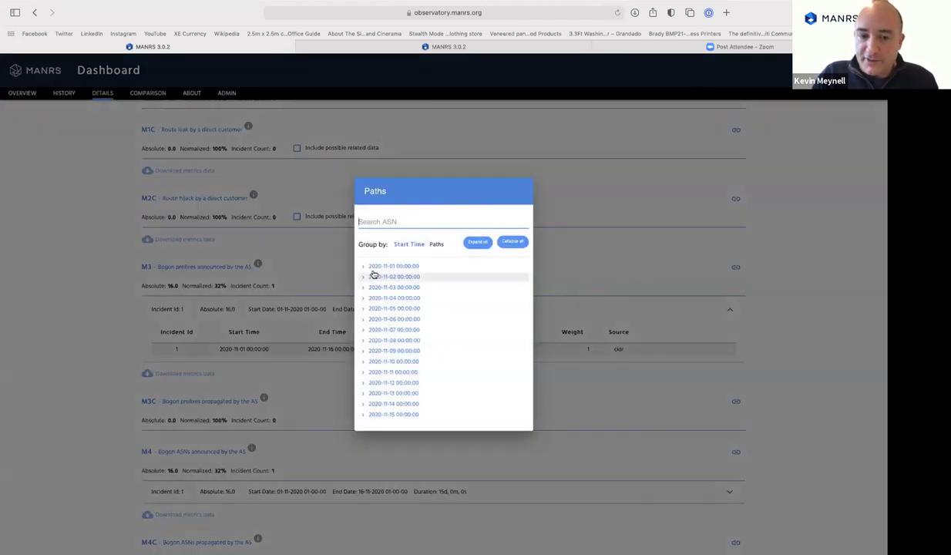
{"action": "left_click", "coordinate": [363, 267]}
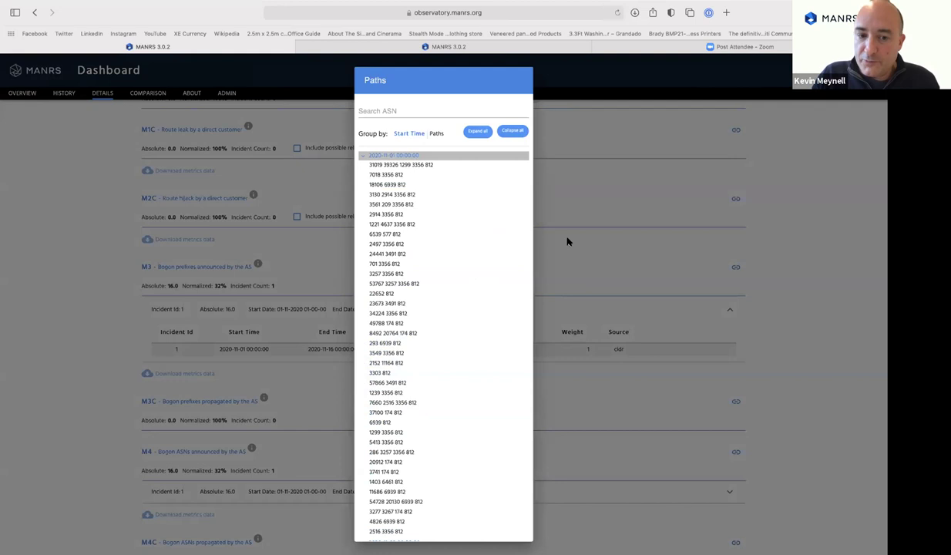
{"action": "left_click", "coordinate": [626, 222]}
Step: Expand the incident under M4 - Bogon ASNs announced by the AS and review the metrics that follow it
{"action": "scroll", "coordinate": [559, 280], "scroll_direction": "down", "scroll_amount": 1}
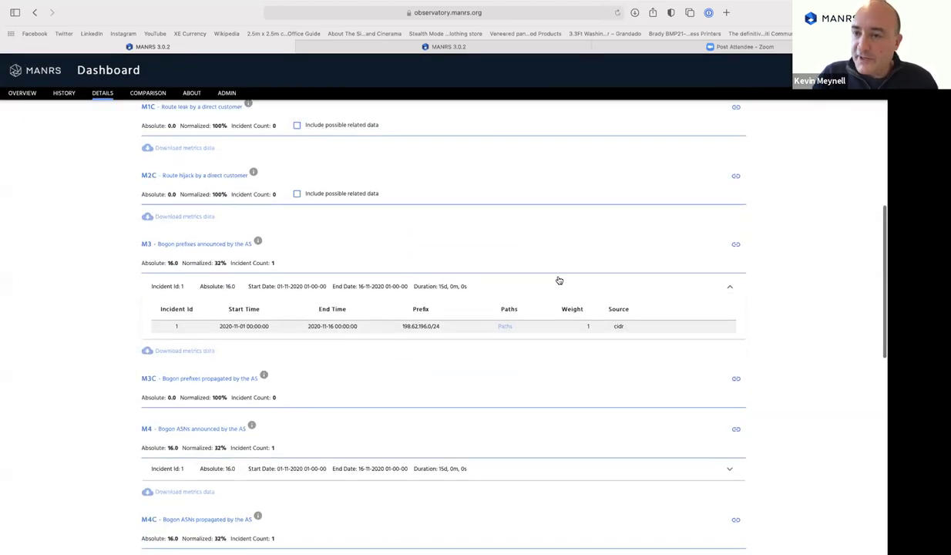
{"action": "scroll", "coordinate": [558, 279], "scroll_direction": "down", "scroll_amount": 2}
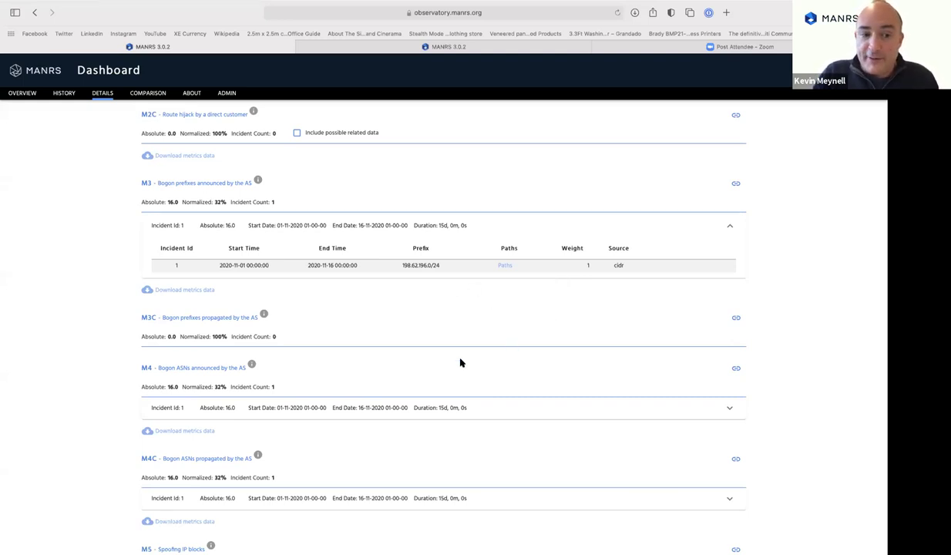
{"action": "scroll", "coordinate": [461, 362], "scroll_direction": "down", "scroll_amount": 4}
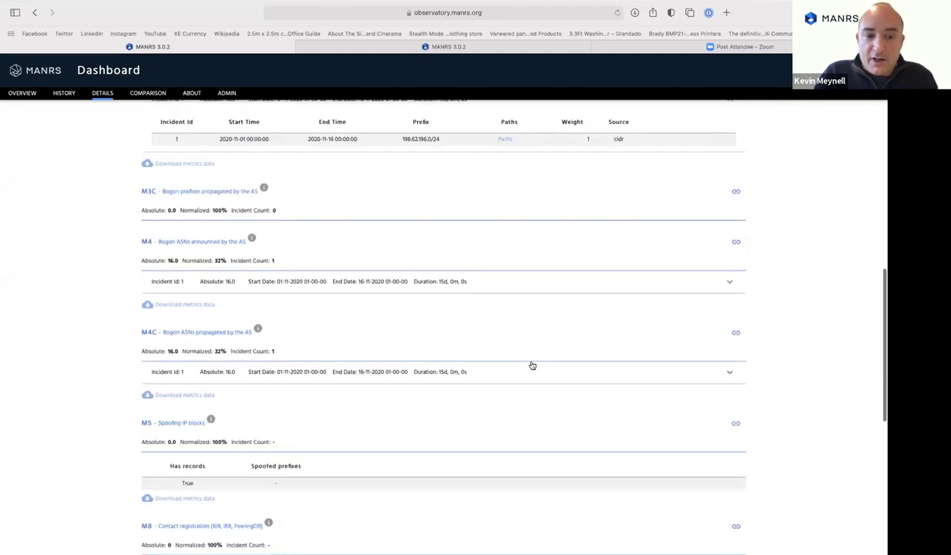
{"action": "left_click", "coordinate": [518, 281]}
{"action": "scroll", "coordinate": [496, 241], "scroll_direction": "down", "scroll_amount": 1}
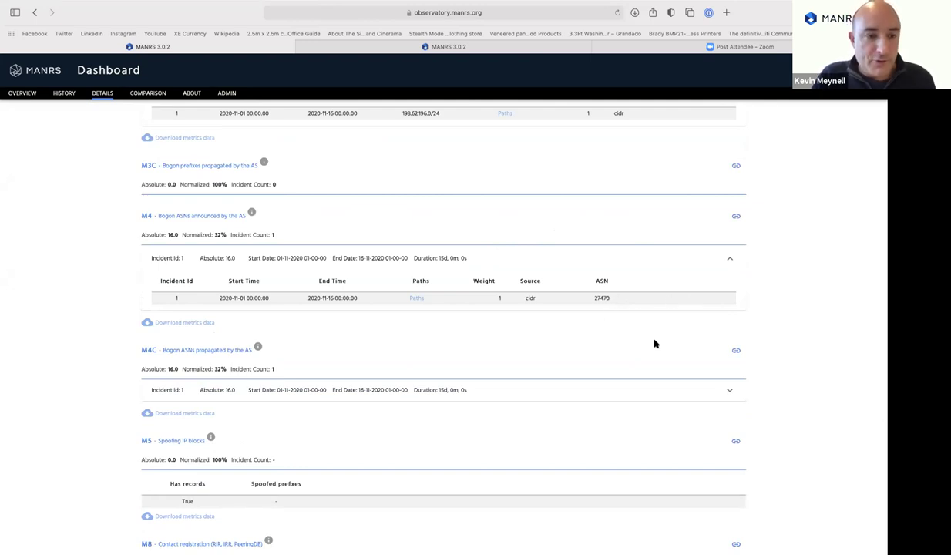
{"action": "scroll", "coordinate": [654, 343], "scroll_direction": "down", "scroll_amount": 3}
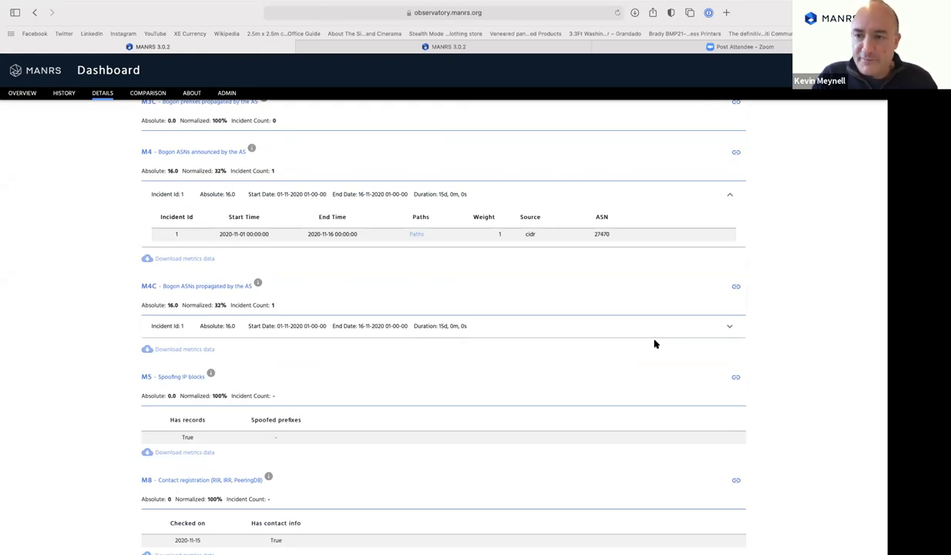
{"action": "scroll", "coordinate": [607, 347], "scroll_direction": "down", "scroll_amount": 4}
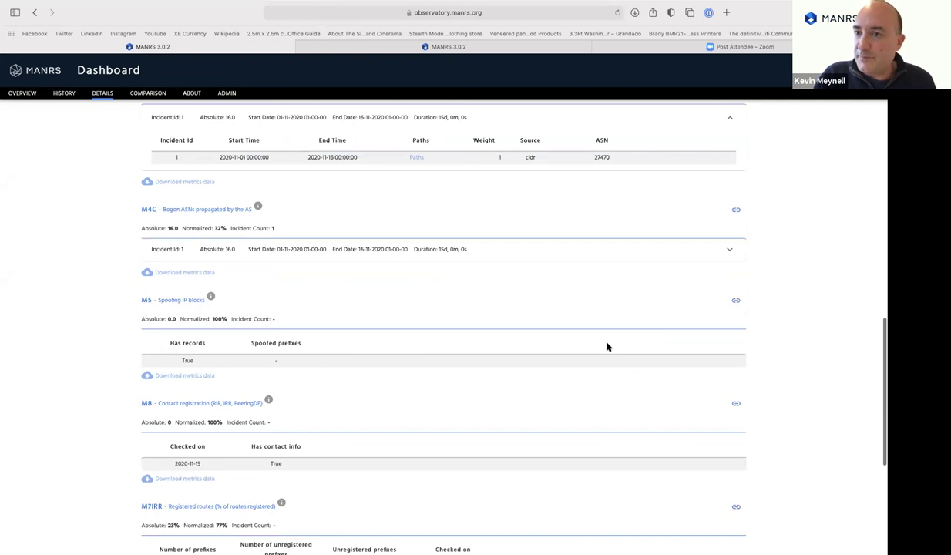
Step: Review the metrics from M4C onward, view the unregistered prefixes under M7IRR - Registered routes, and close the list
{"action": "scroll", "coordinate": [605, 345], "scroll_direction": "down", "scroll_amount": 3}
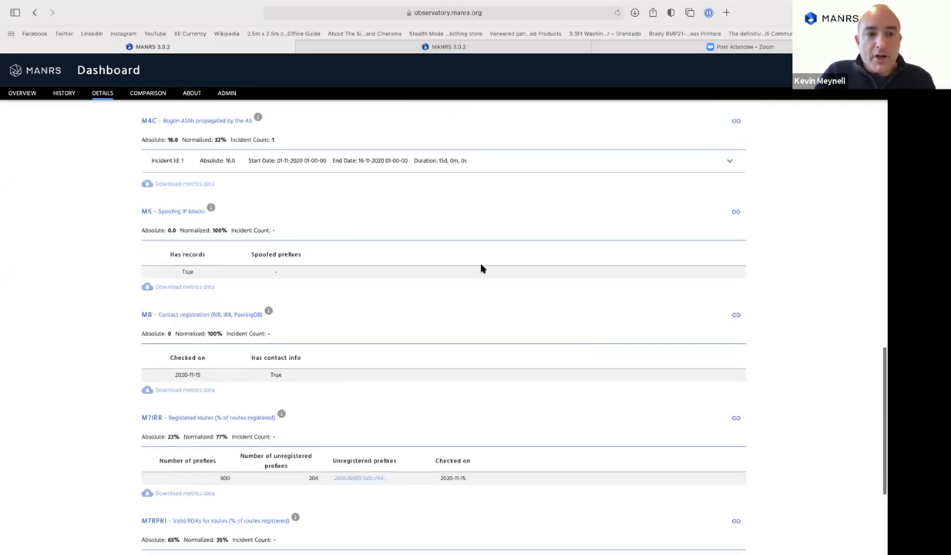
{"action": "scroll", "coordinate": [481, 268], "scroll_direction": "down", "scroll_amount": 1}
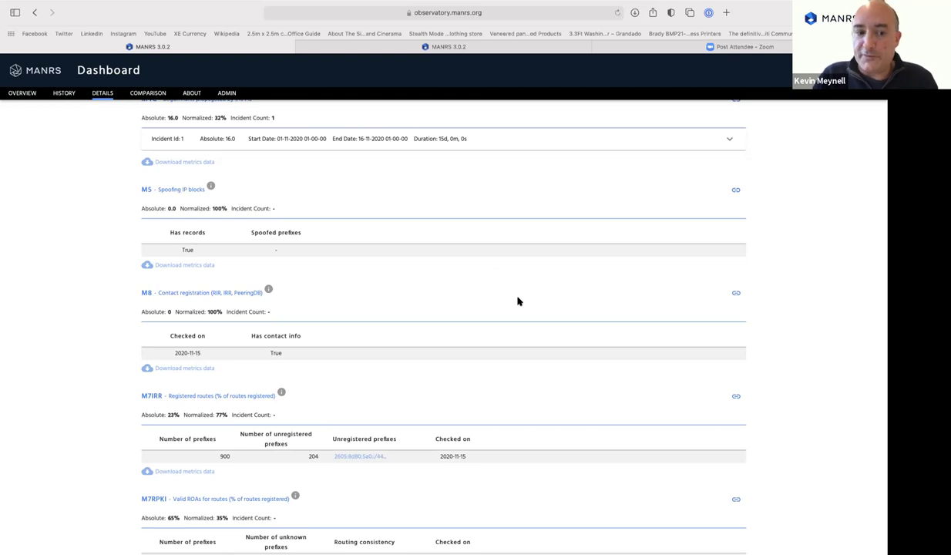
{"action": "scroll", "coordinate": [502, 290], "scroll_direction": "down", "scroll_amount": 4}
{"action": "scroll", "coordinate": [550, 290], "scroll_direction": "down", "scroll_amount": 1}
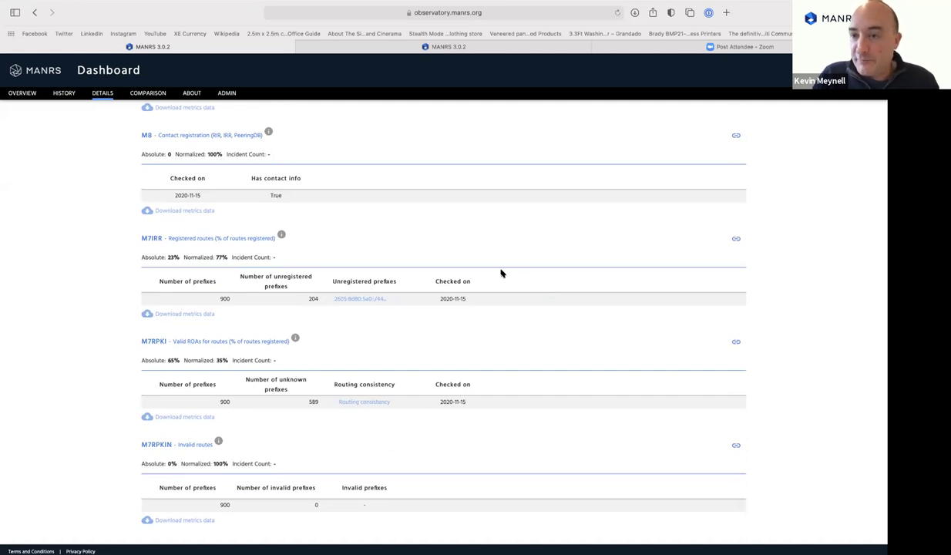
{"action": "left_click", "coordinate": [371, 304]}
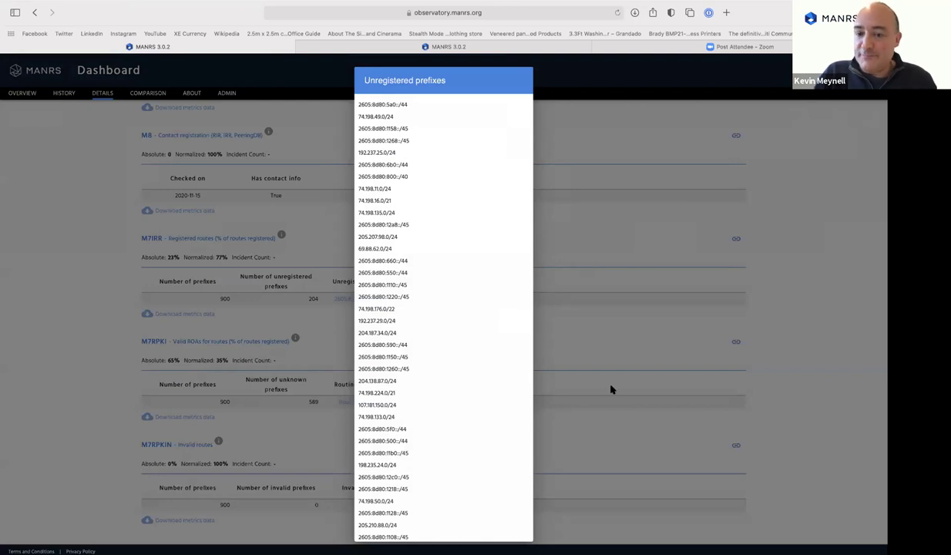
{"action": "left_click", "coordinate": [607, 337]}
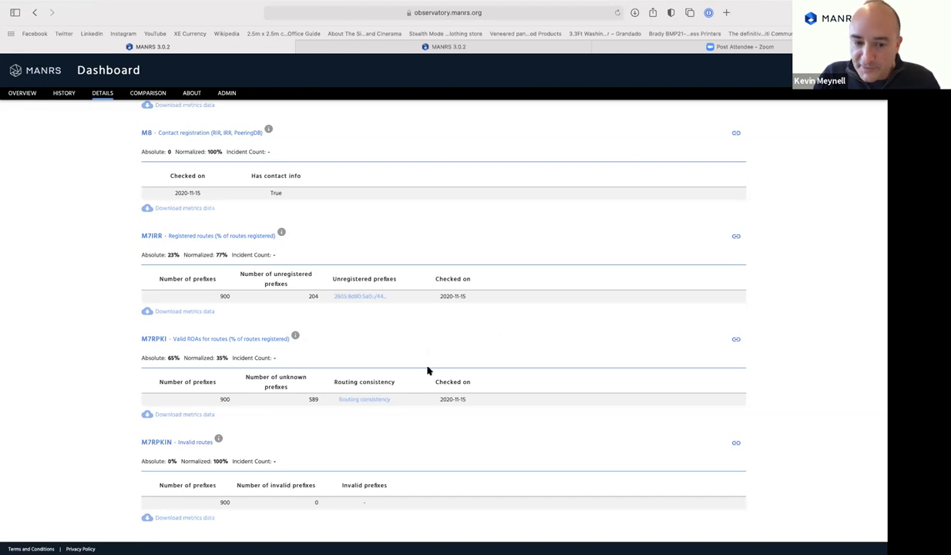
Step: Open the routing consistency report linked under M7RPKI - Valid ROAs for routes, then return to the MANRS dashboard
{"action": "left_click", "coordinate": [378, 401]}
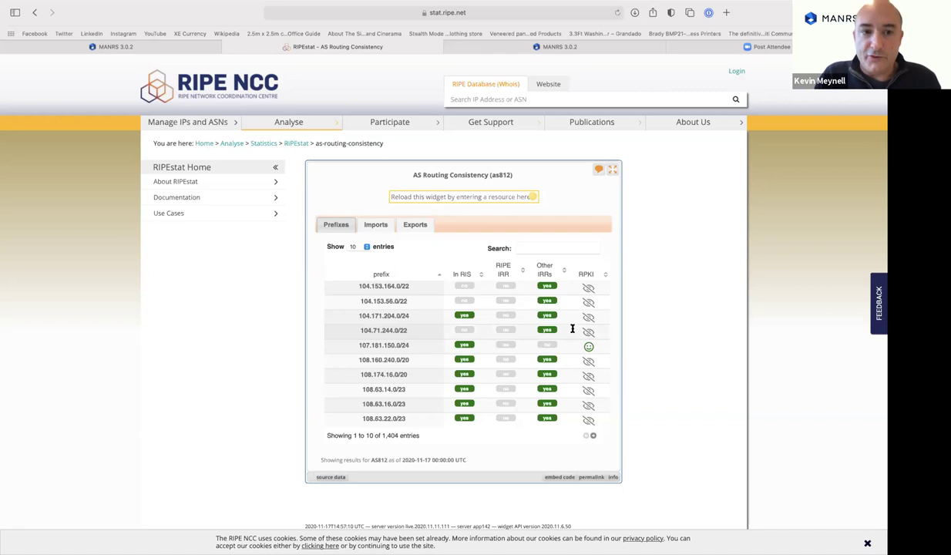
{"action": "left_click", "coordinate": [171, 46]}
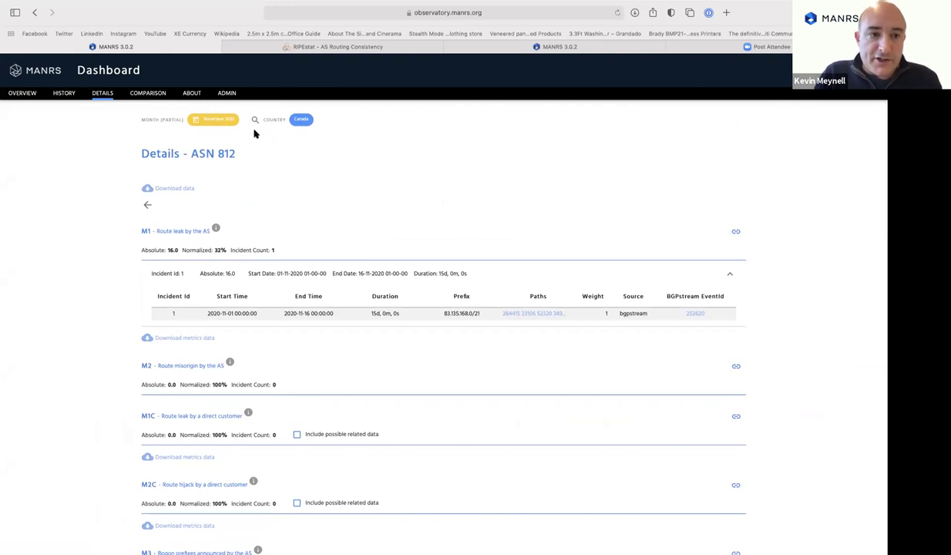
Step: Open the History view for Canada and examine the incident trends and the monthly MANRS Readiness charts down to Global Validation RPKI
{"action": "left_click", "coordinate": [67, 94]}
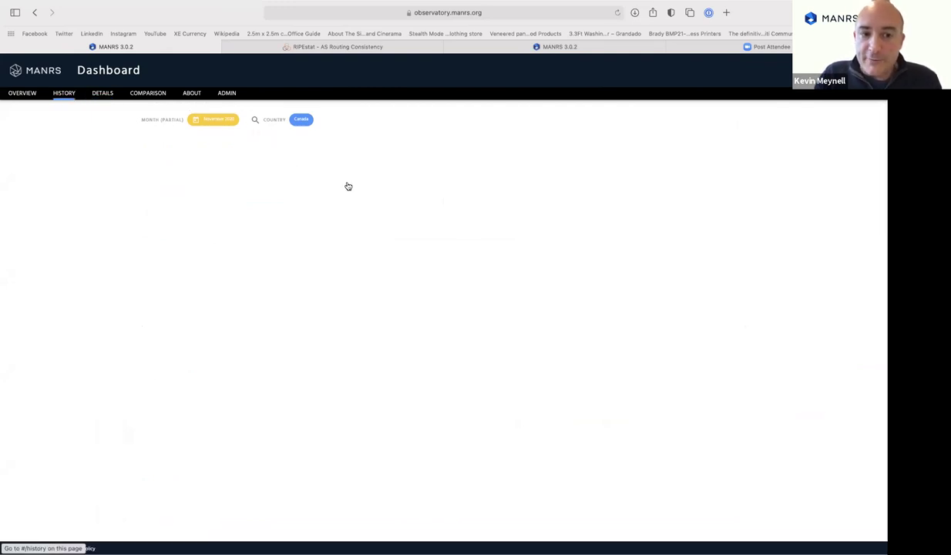
{"action": "mouse_move", "coordinate": [275, 235]}
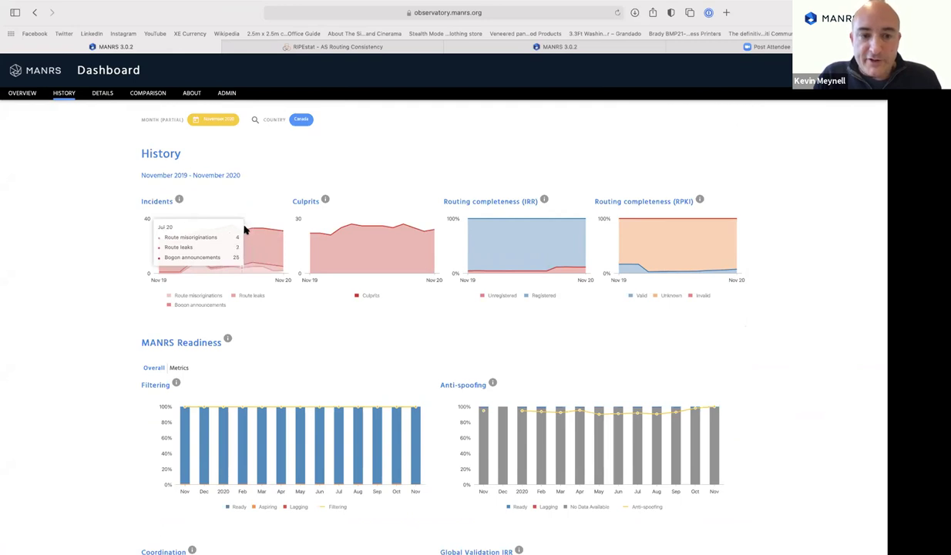
{"action": "scroll", "coordinate": [392, 319], "scroll_direction": "down", "scroll_amount": 5}
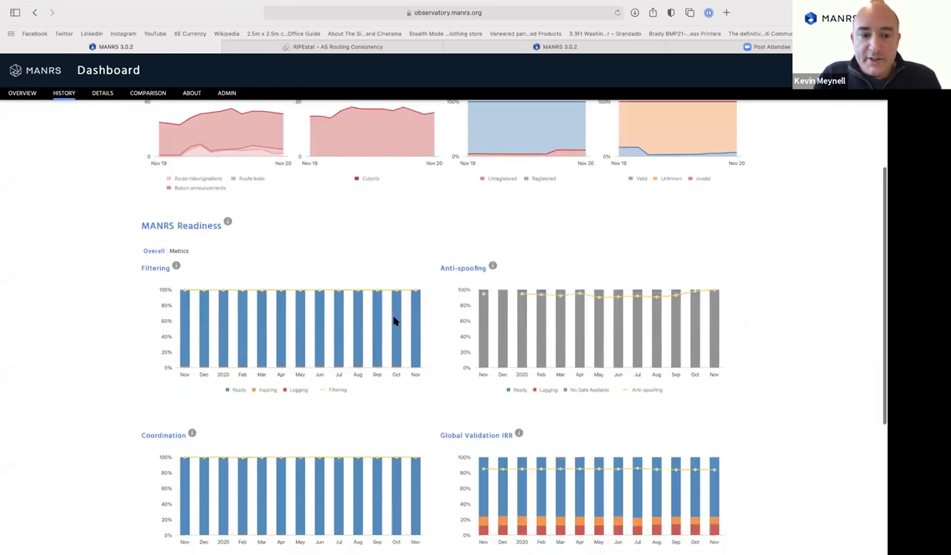
{"action": "scroll", "coordinate": [531, 319], "scroll_direction": "down", "scroll_amount": 1}
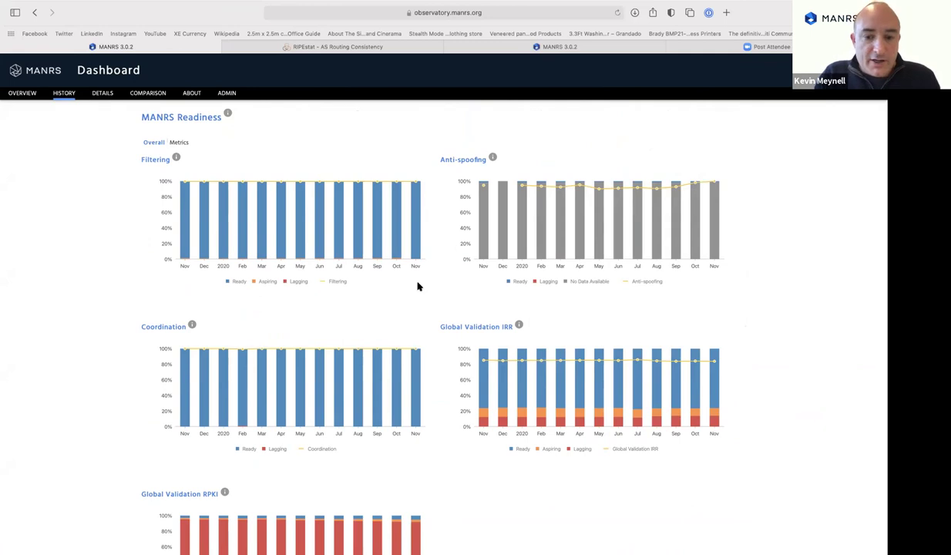
{"action": "scroll", "coordinate": [484, 329], "scroll_direction": "down", "scroll_amount": 3}
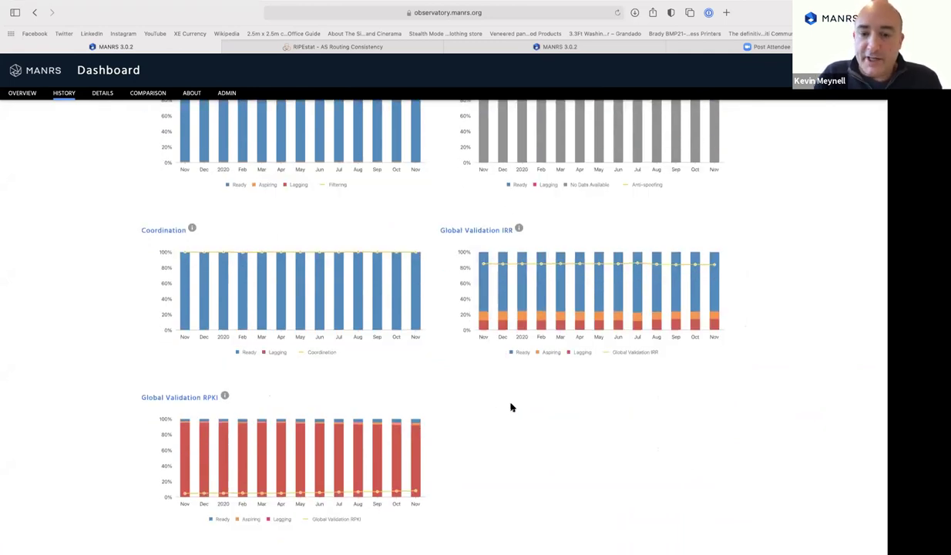
{"action": "scroll", "coordinate": [515, 406], "scroll_direction": "up", "scroll_amount": 1}
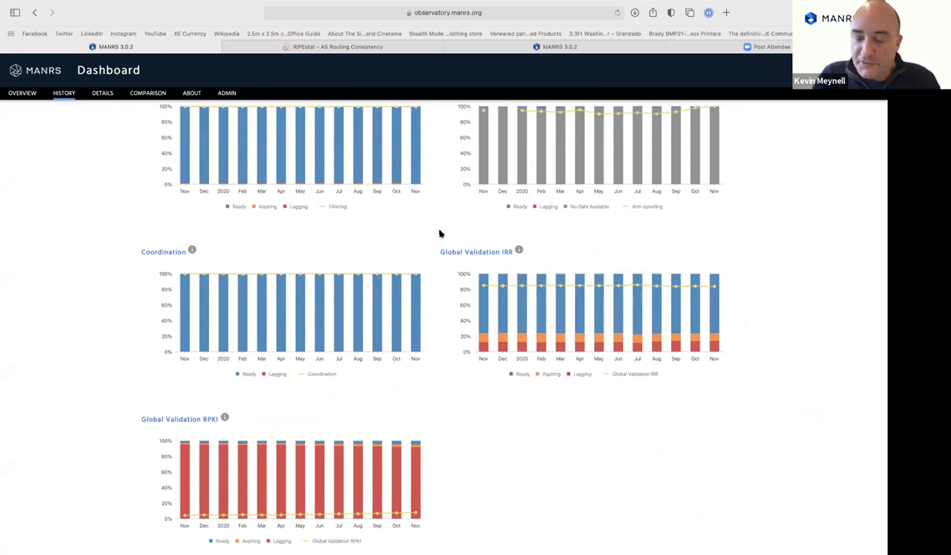
{"action": "scroll", "coordinate": [439, 234], "scroll_direction": "up", "scroll_amount": 5}
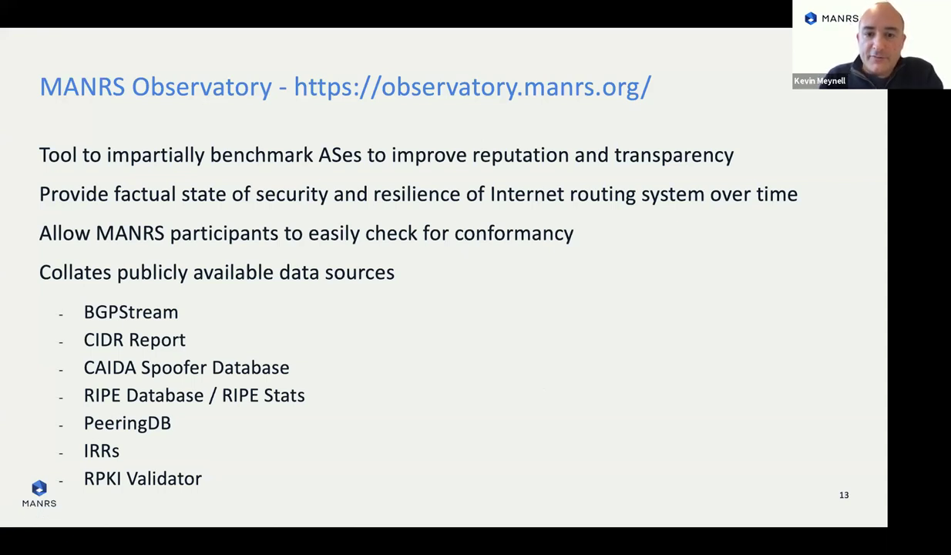
{"action": "key", "text": "Right"}
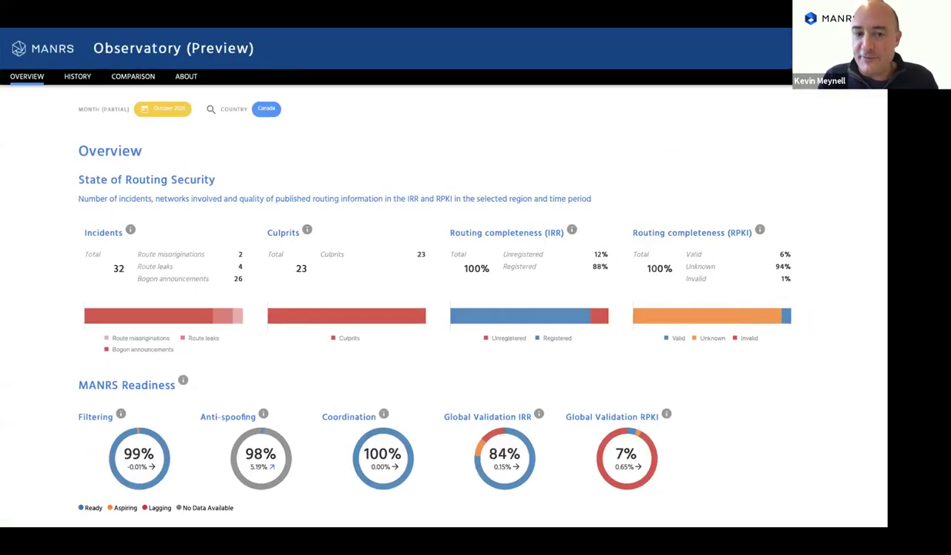